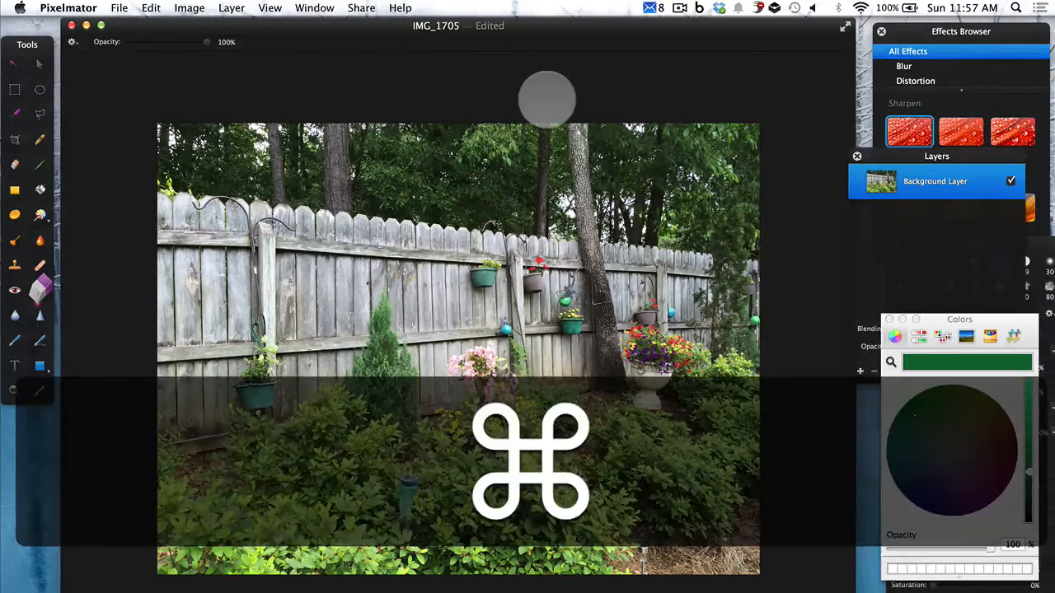
# Step: Bring IMG_1222.JPG from the More Green Screen Photos folder into the garden photo as a new layer
pyautogui.press('super+Tab')
pyautogui.click(354, 301)
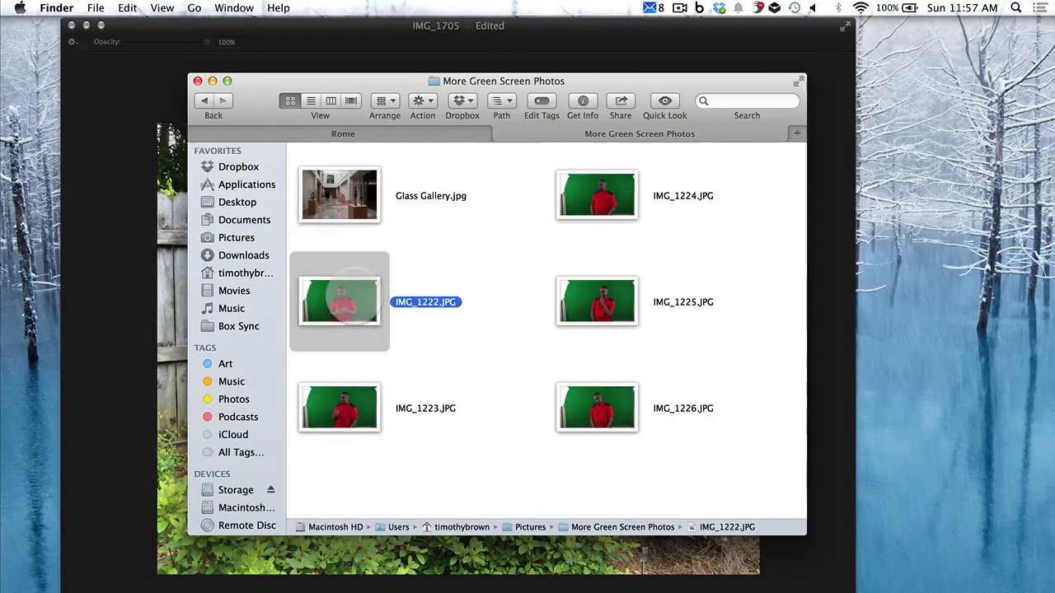
pyautogui.moveTo(340, 298); pyautogui.dragTo(156, 367)
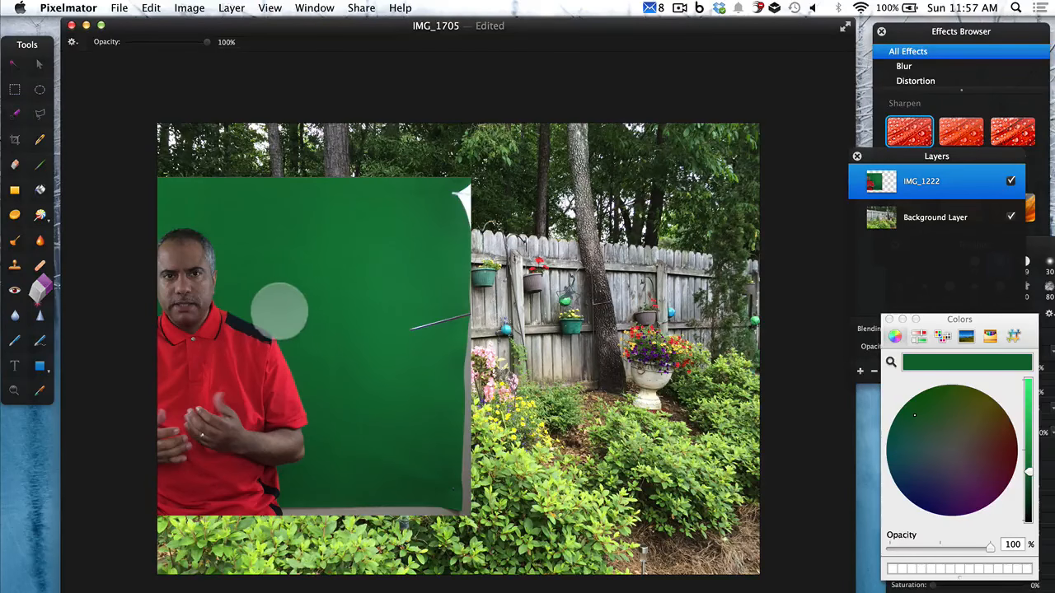
# Step: Move the IMG_1222 layer over the garden, scale it proportionally to 133.3%, and position the person at the image's centre
pyautogui.click(40, 64)
pyautogui.moveTo(304, 323); pyautogui.dragTo(555, 302)
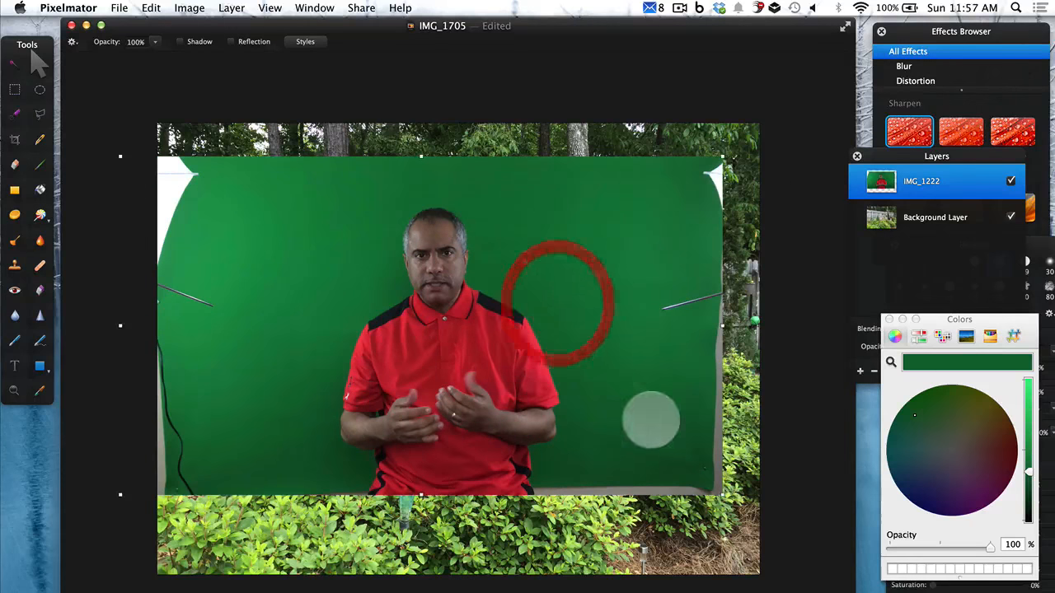
pyautogui.moveTo(720, 494); pyautogui.dragTo(866, 581)
pyautogui.moveTo(620, 467); pyautogui.dragTo(548, 457)
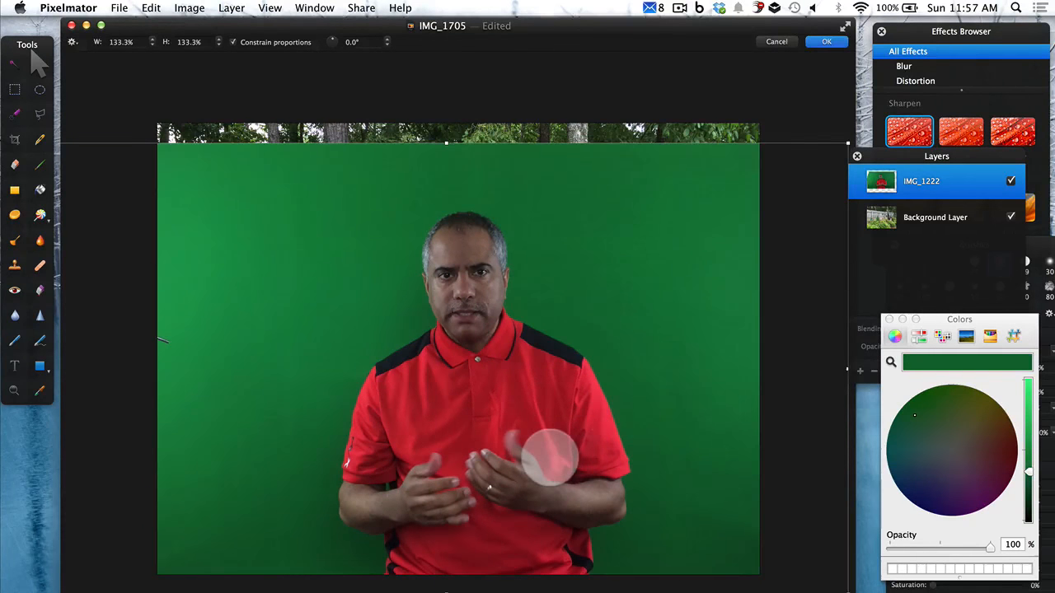
pyautogui.click(163, 107)
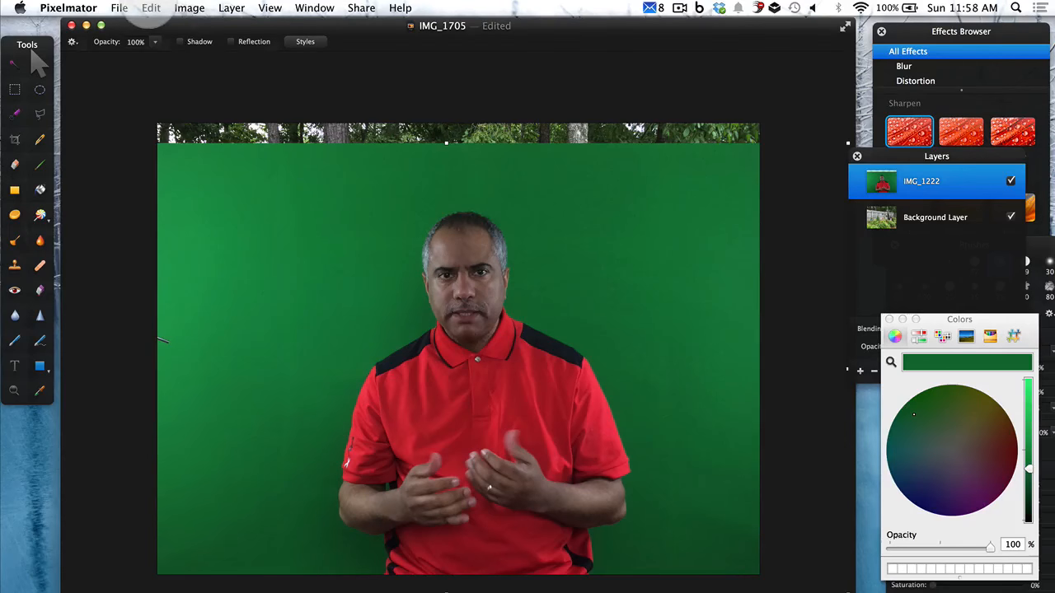
# Step: Select the green backdrop with Select Color, sampling the green beside the person and increasing the radius above 25%
pyautogui.click(150, 7)
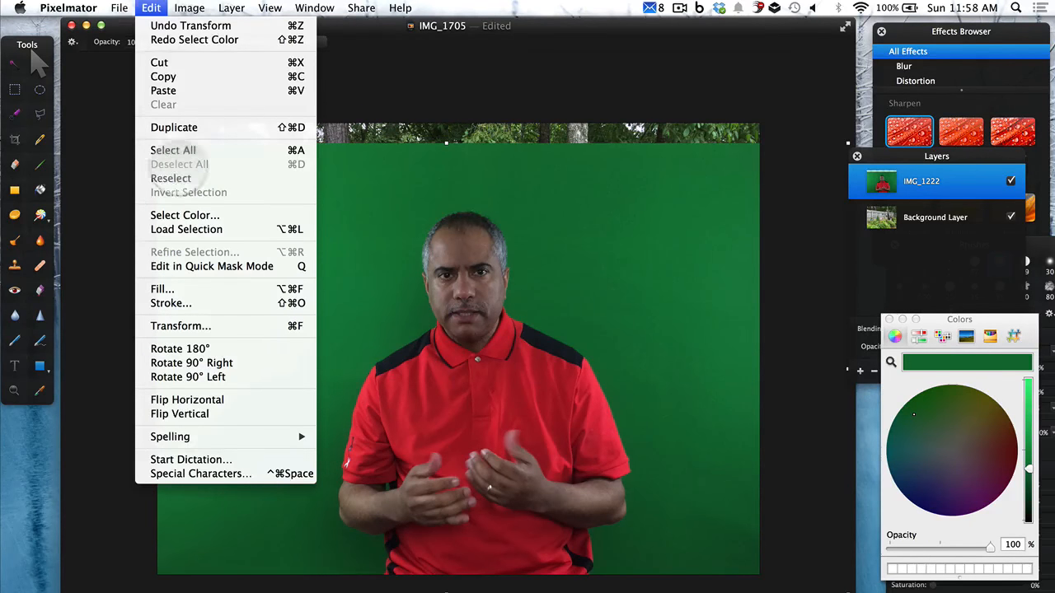
pyautogui.click(184, 215)
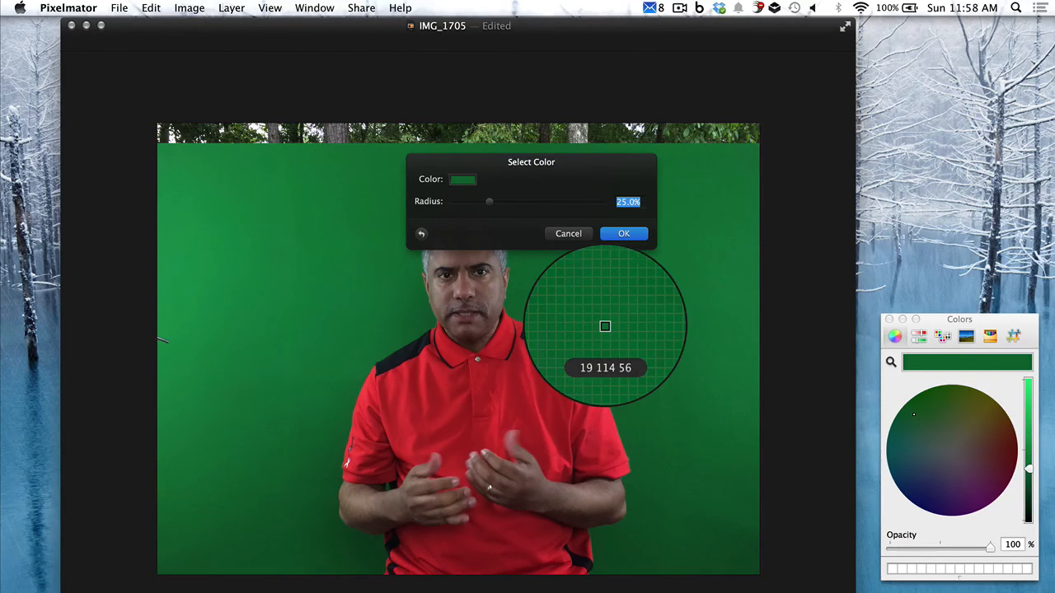
pyautogui.click(614, 296)
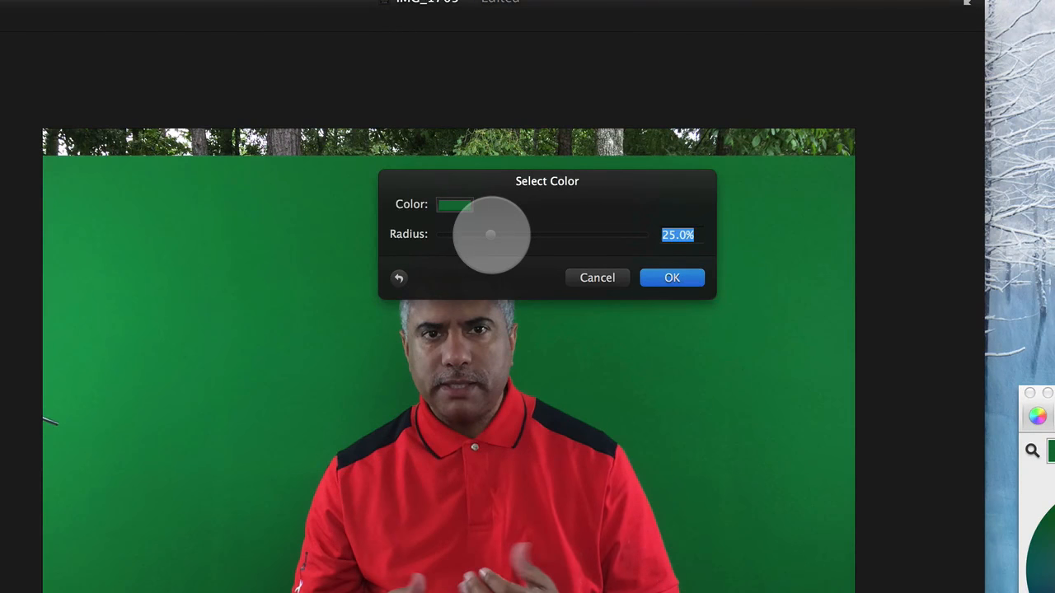
pyautogui.moveTo(490, 235); pyautogui.dragTo(550, 201)
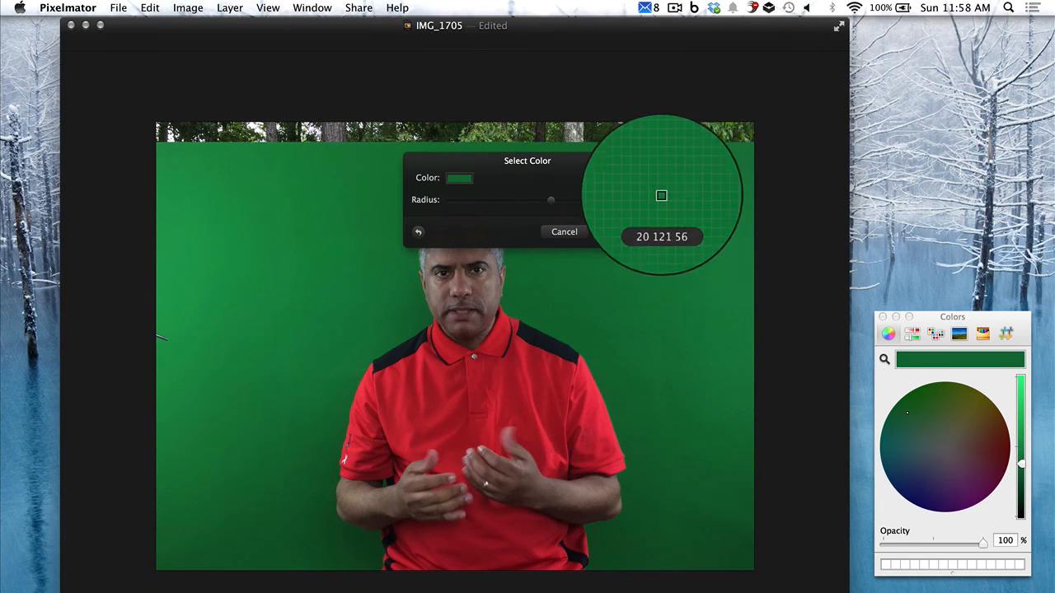
pyautogui.click(633, 233)
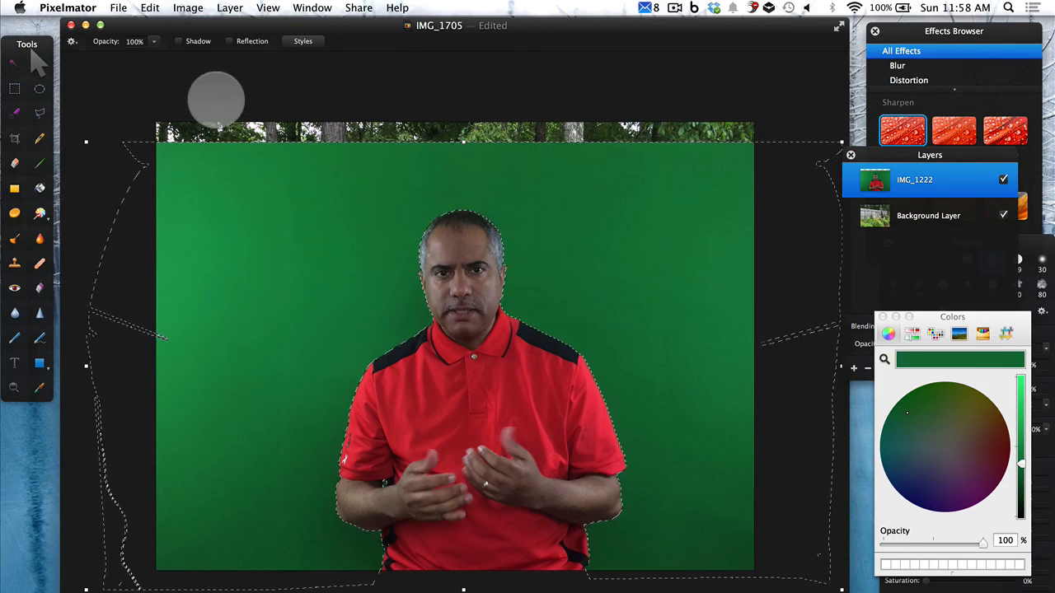
# Step: Invert the selection to isolate the person, add it as a layer mask on IMG_1222, and deselect
pyautogui.click(149, 8)
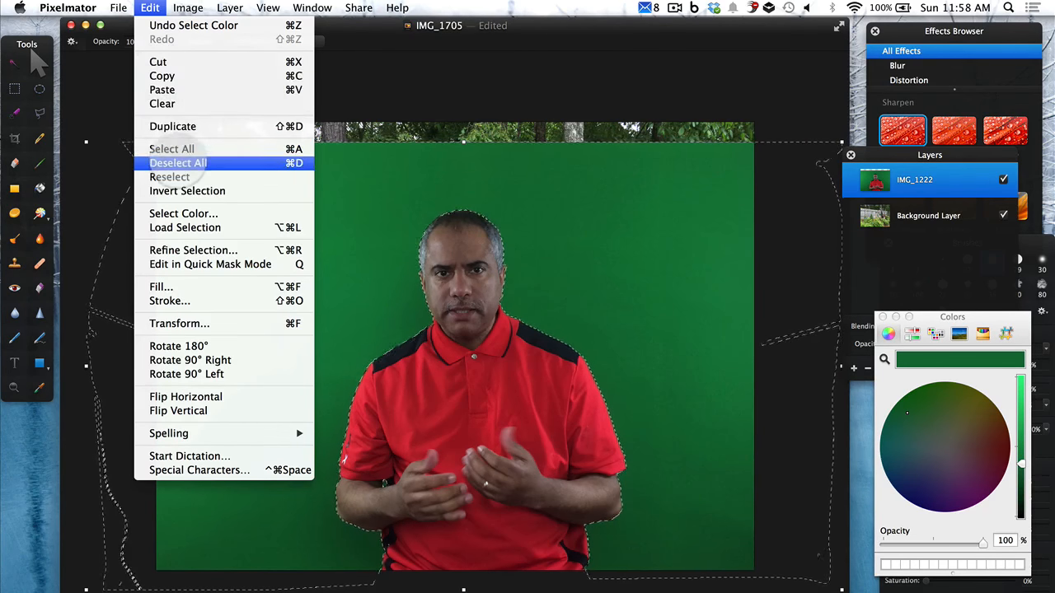
pyautogui.click(186, 190)
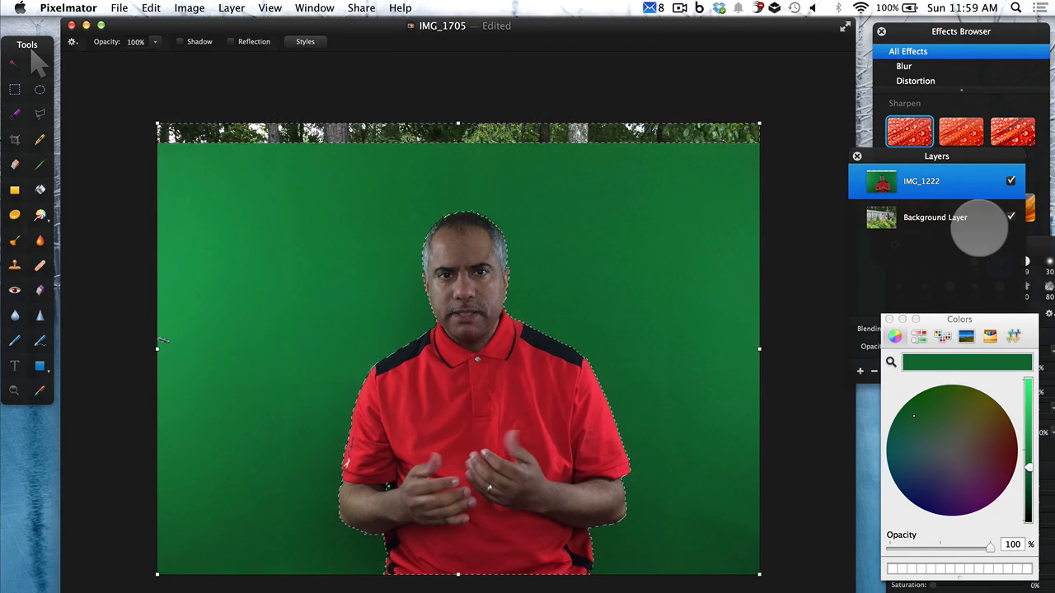
pyautogui.click(231, 8)
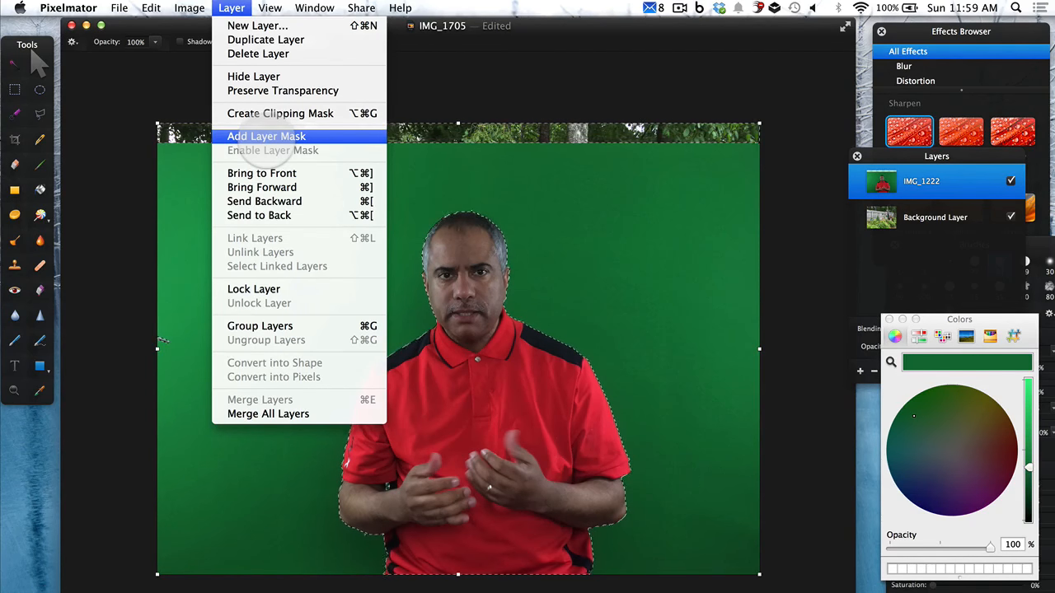
pyautogui.click(266, 136)
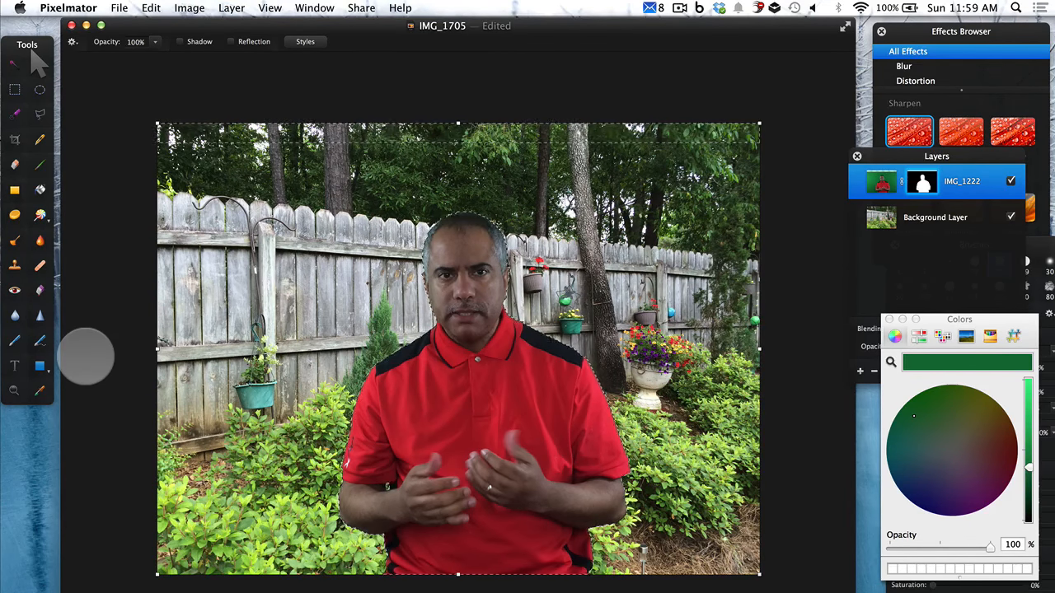
pyautogui.press('super+d')
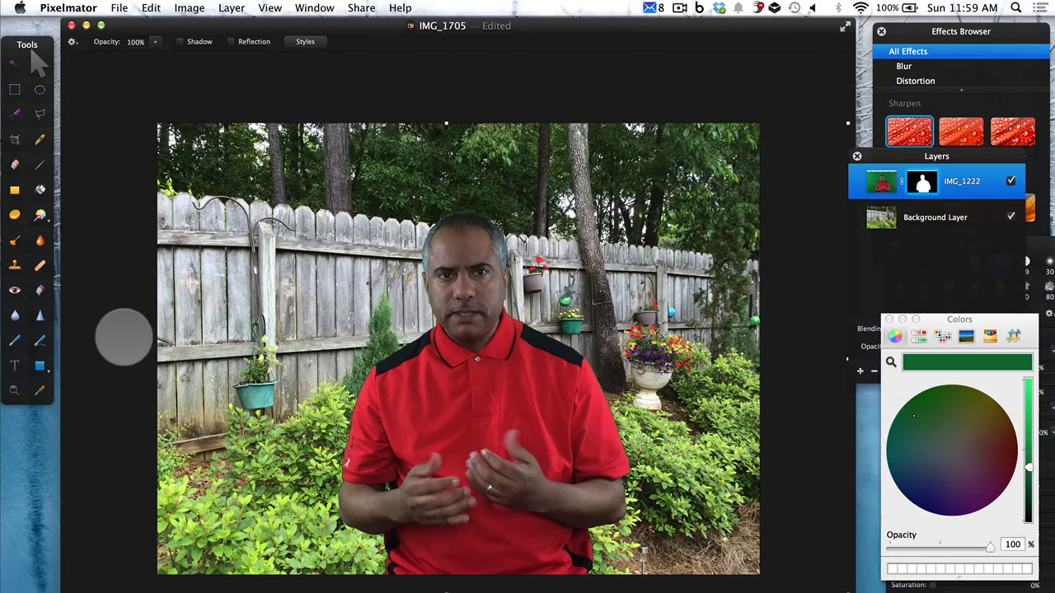
pyautogui.press('super+equal')
pyautogui.press('super+equal')
pyautogui.press('super+equal')
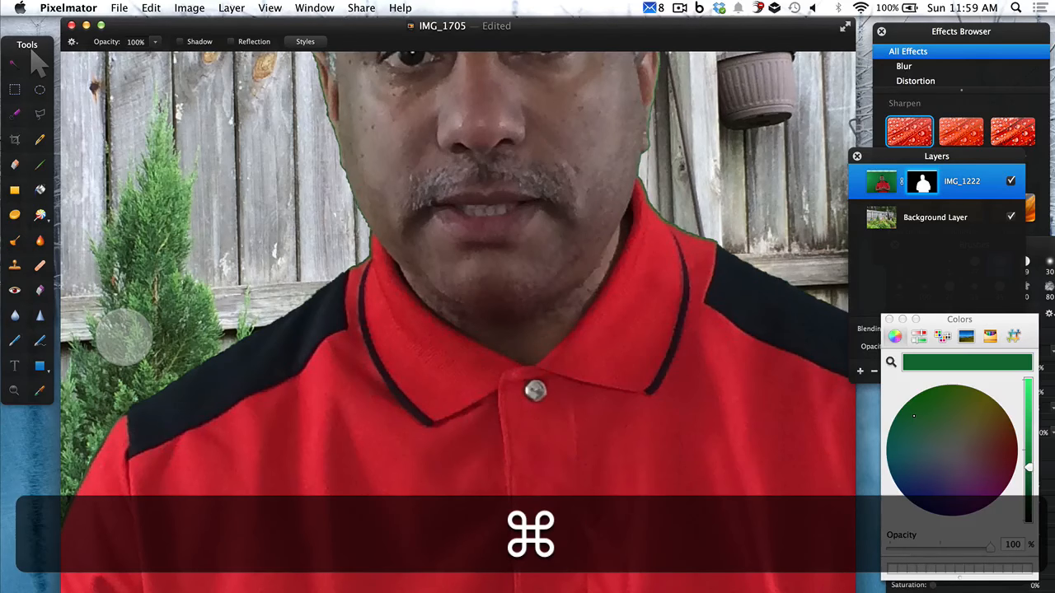
pyautogui.press('super+minus')
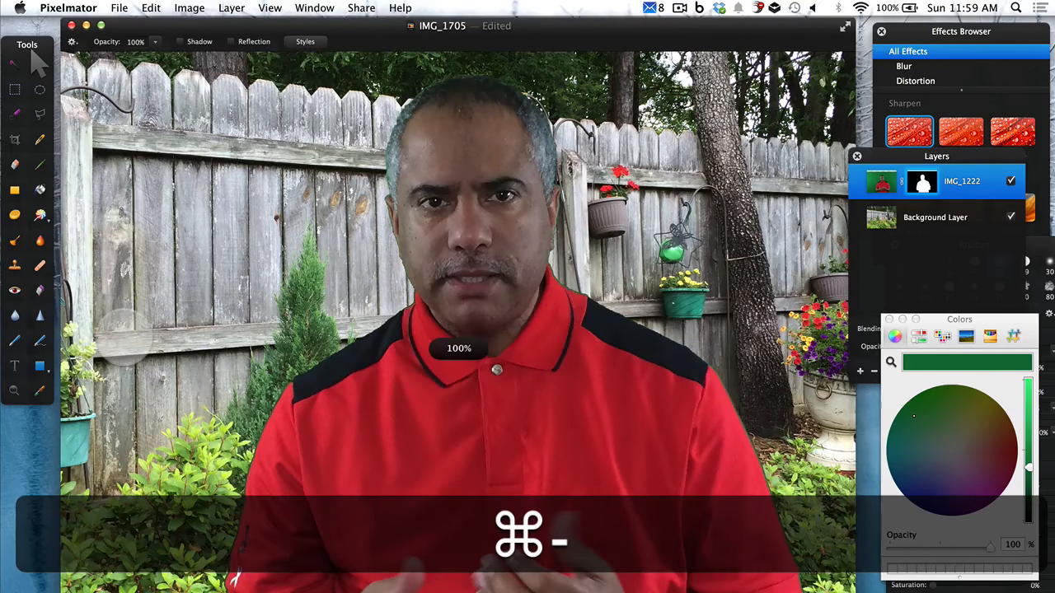
pyautogui.press('super+minus')
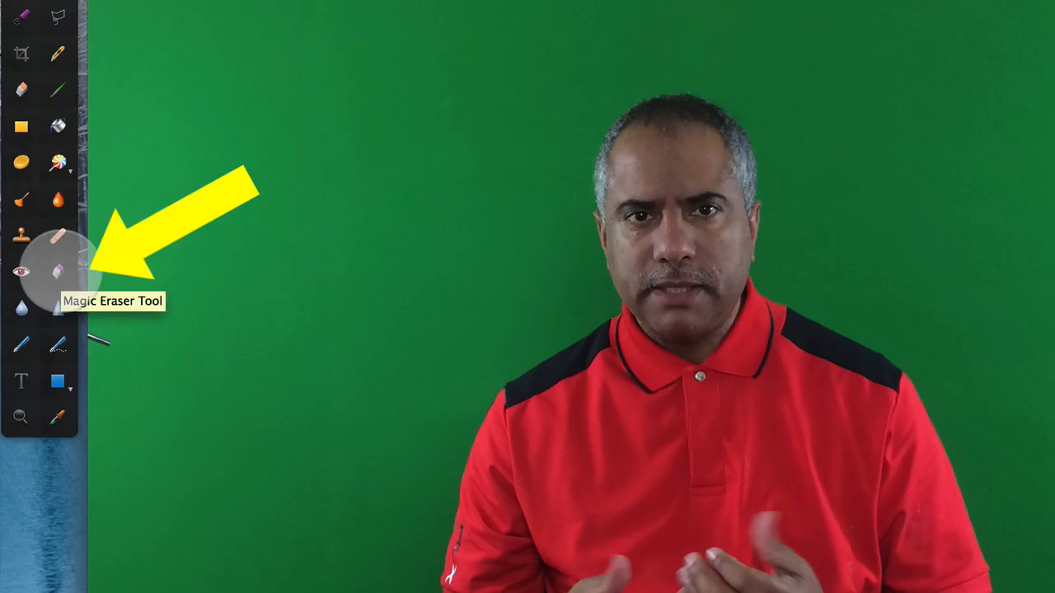
# Step: Erase the green backdrop around the person with the Magic Eraser at about 16% tolerance, including the leftover lower areas, and activate the Eraser tool
pyautogui.click(57, 272)
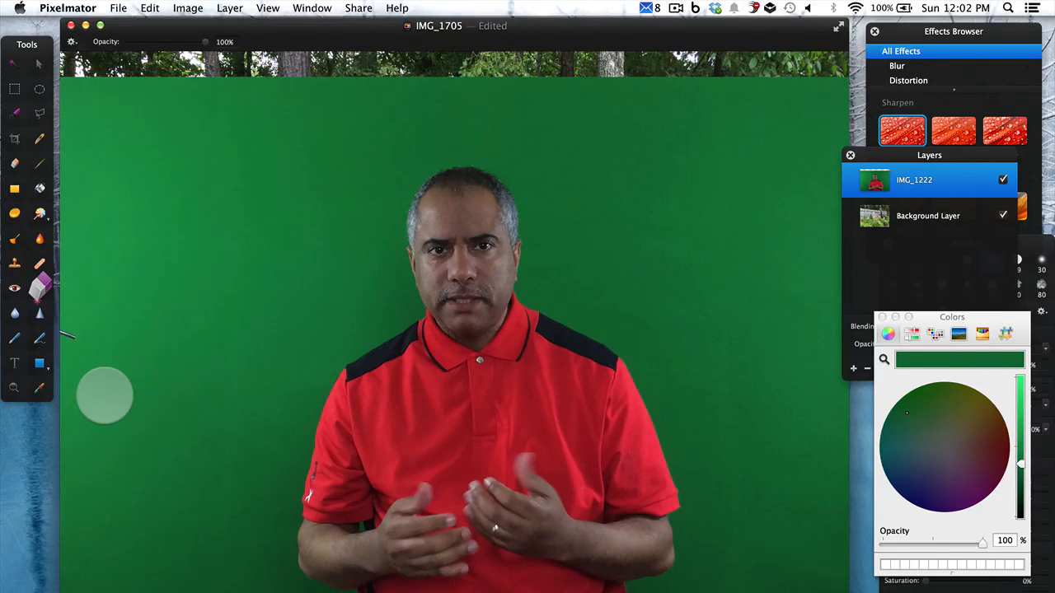
pyautogui.moveTo(105, 396); pyautogui.dragTo(136, 392)
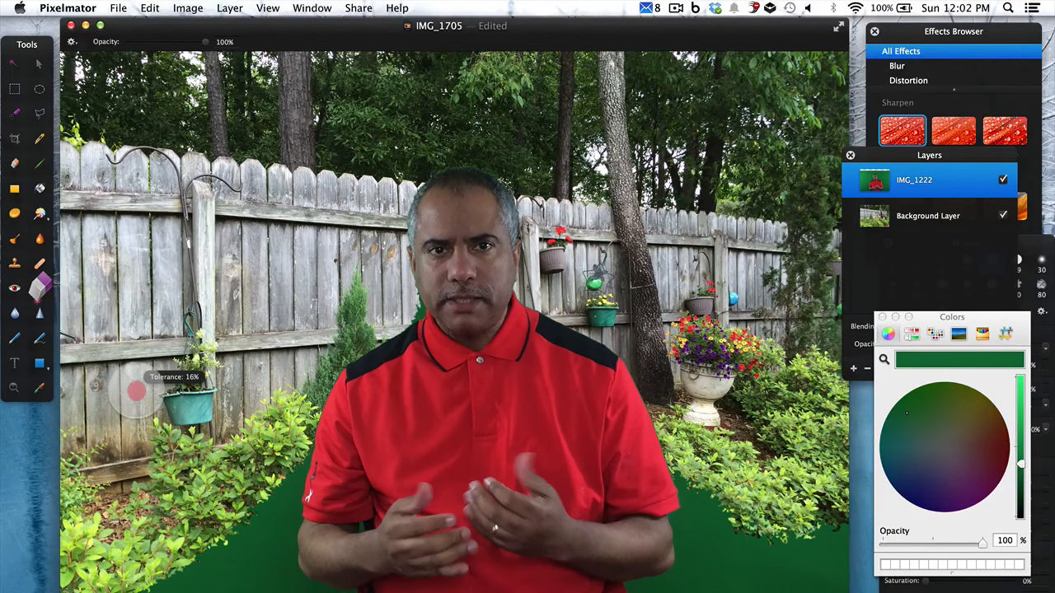
pyautogui.moveTo(137, 391); pyautogui.dragTo(140, 389)
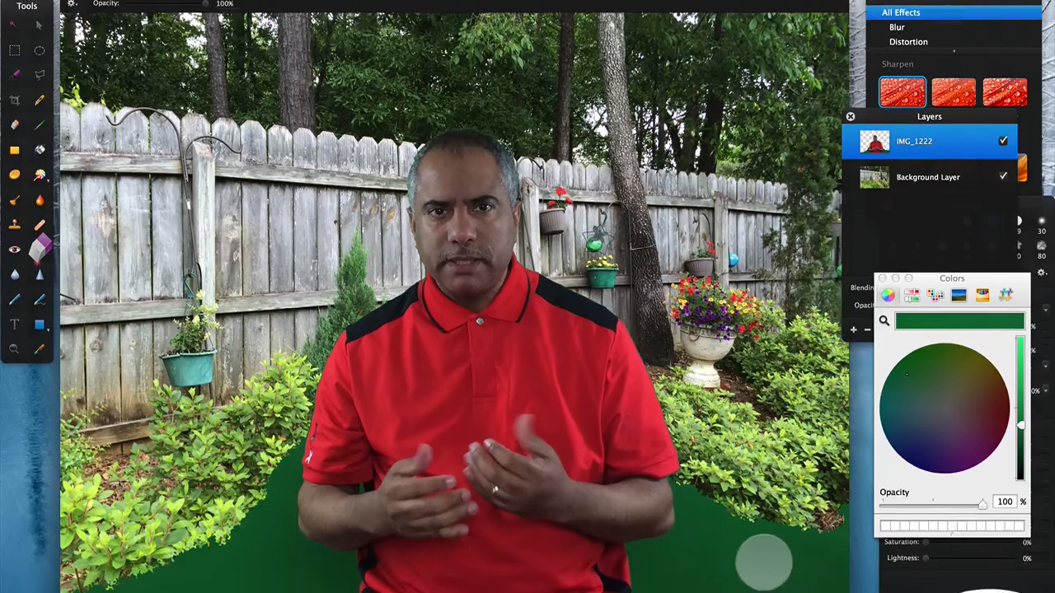
pyautogui.moveTo(698, 577); pyautogui.dragTo(713, 538)
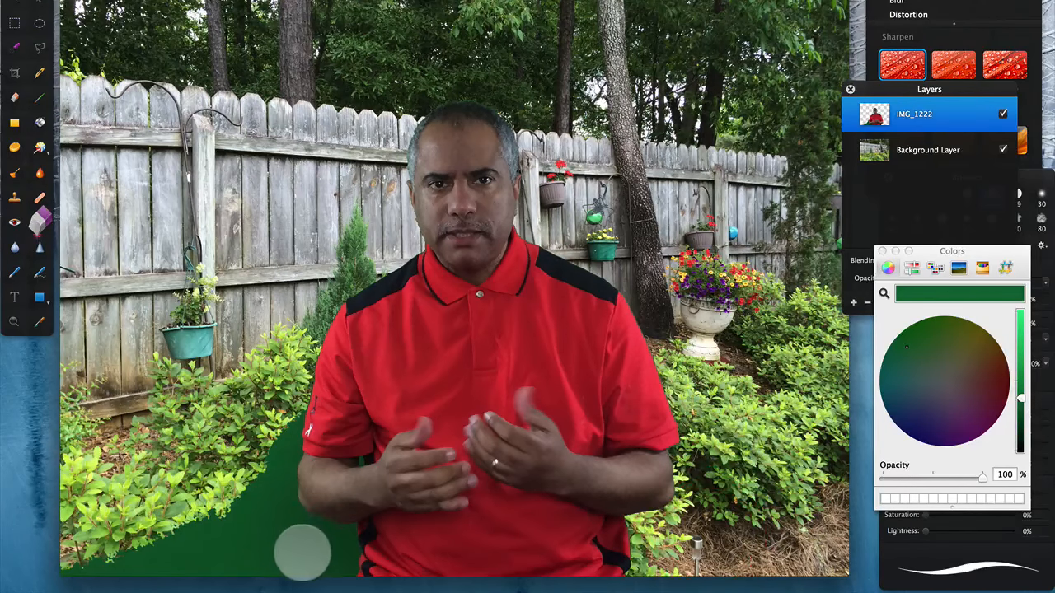
pyautogui.moveTo(320, 551)
pyautogui.mouseDown()
pyautogui.moveTo(299, 540)
pyautogui.moveTo(207, 539)
pyautogui.mouseUp()
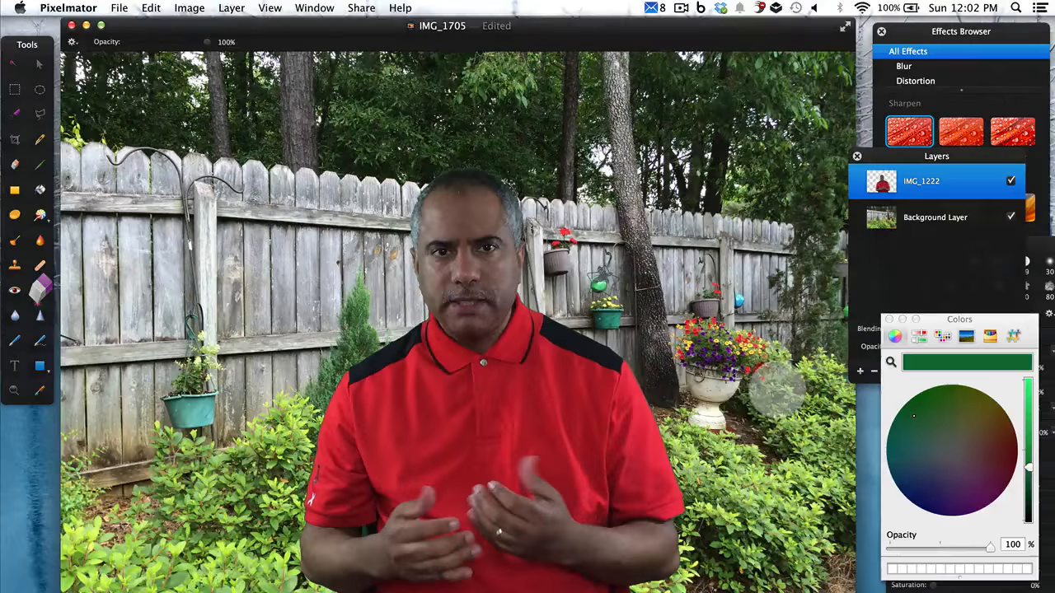
pyautogui.press('super+plus')
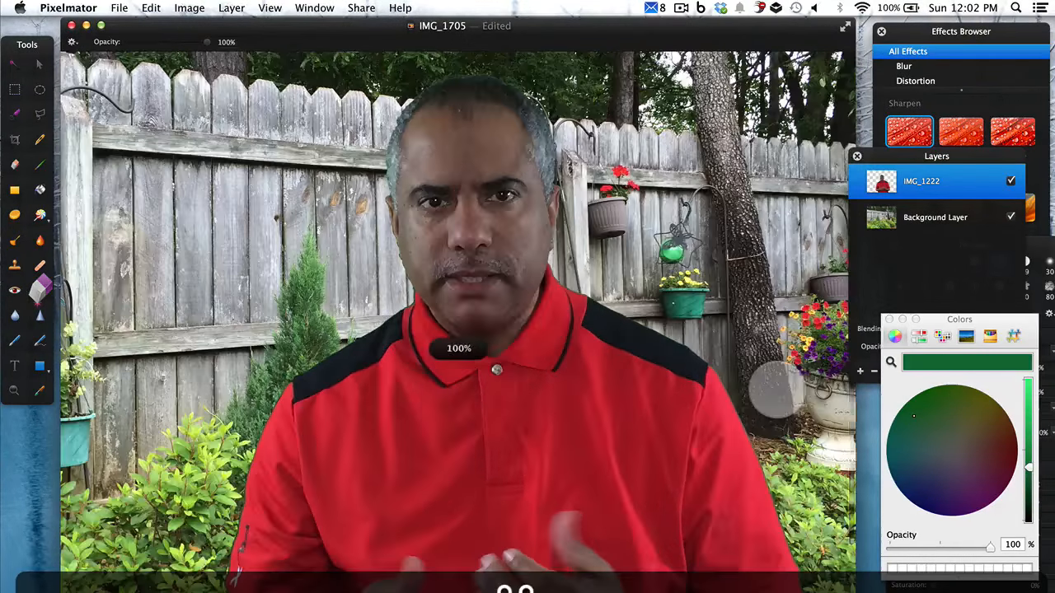
pyautogui.press('super+plus')
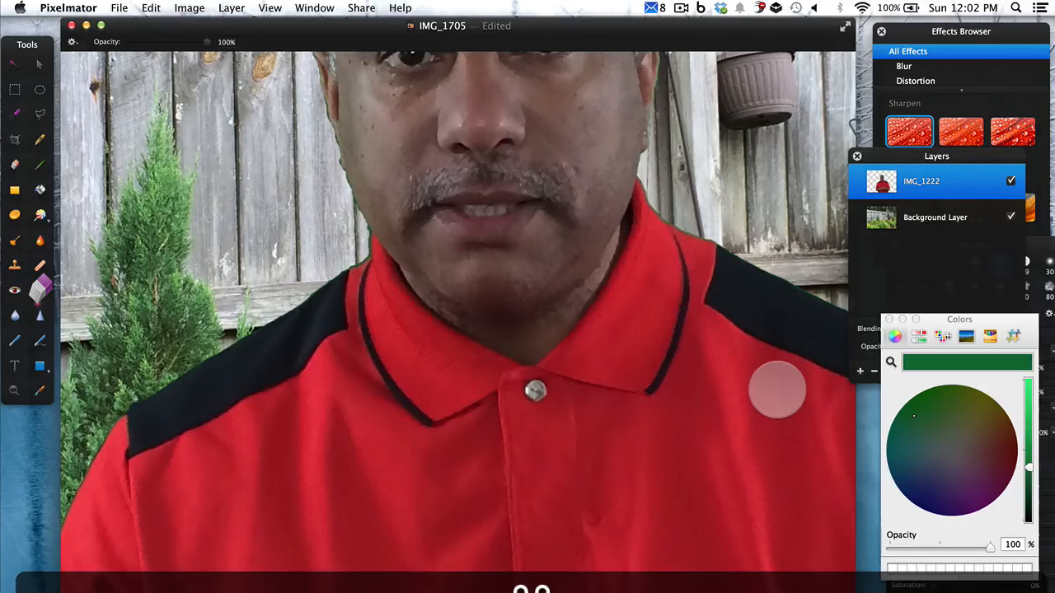
pyautogui.press('super+minus')
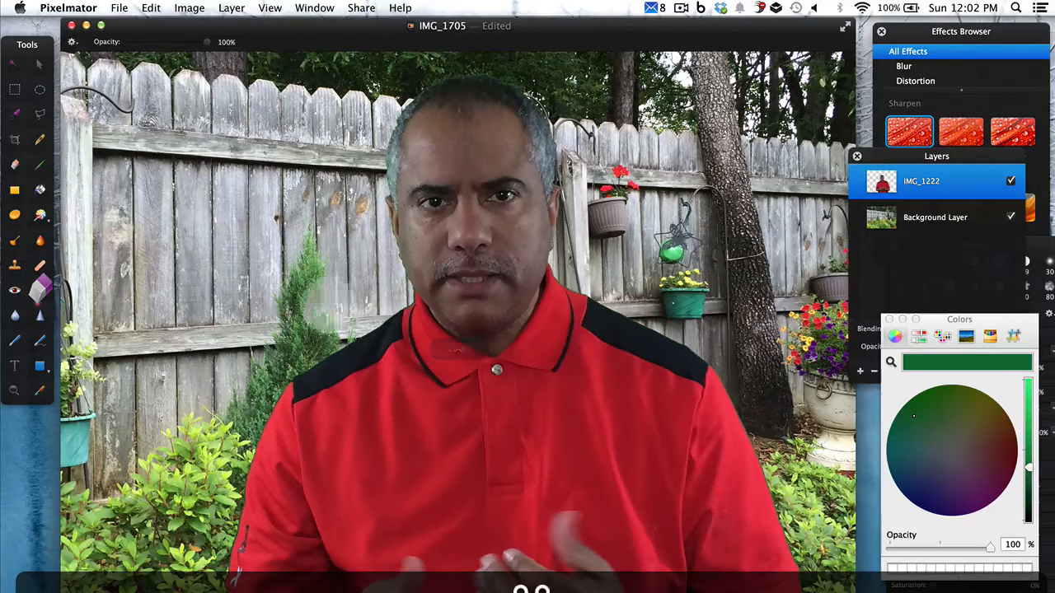
pyautogui.click(15, 165)
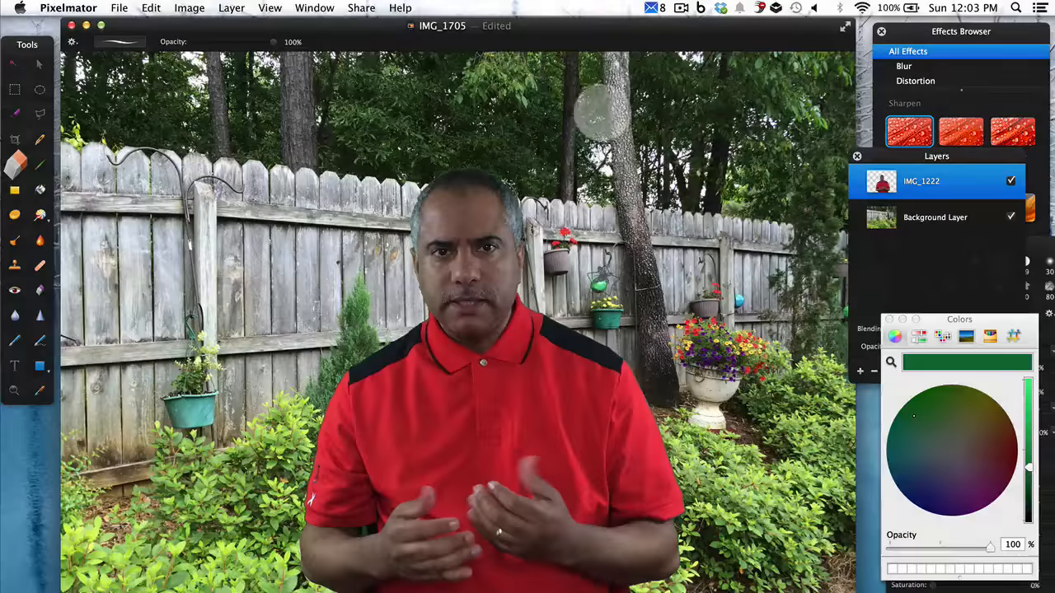
# Step: Lock the IMG_1222 layer to protect the cut-out person
pyautogui.moveTo(935, 154)
pyautogui.mouseDown()
pyautogui.moveTo(867, 118)
pyautogui.moveTo(831, 65)
pyautogui.mouseUp()
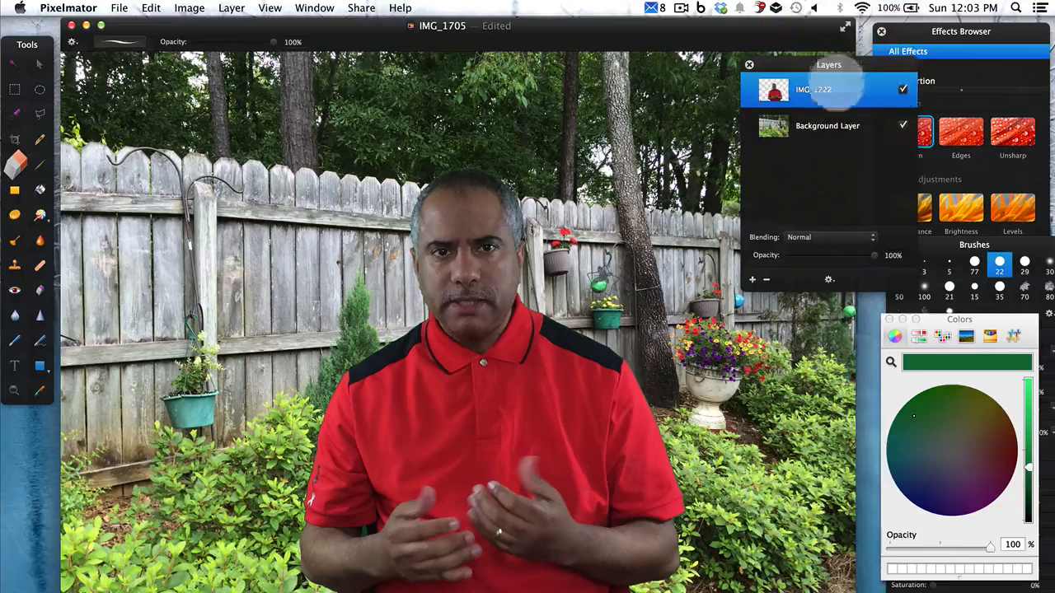
pyautogui.click(834, 127)
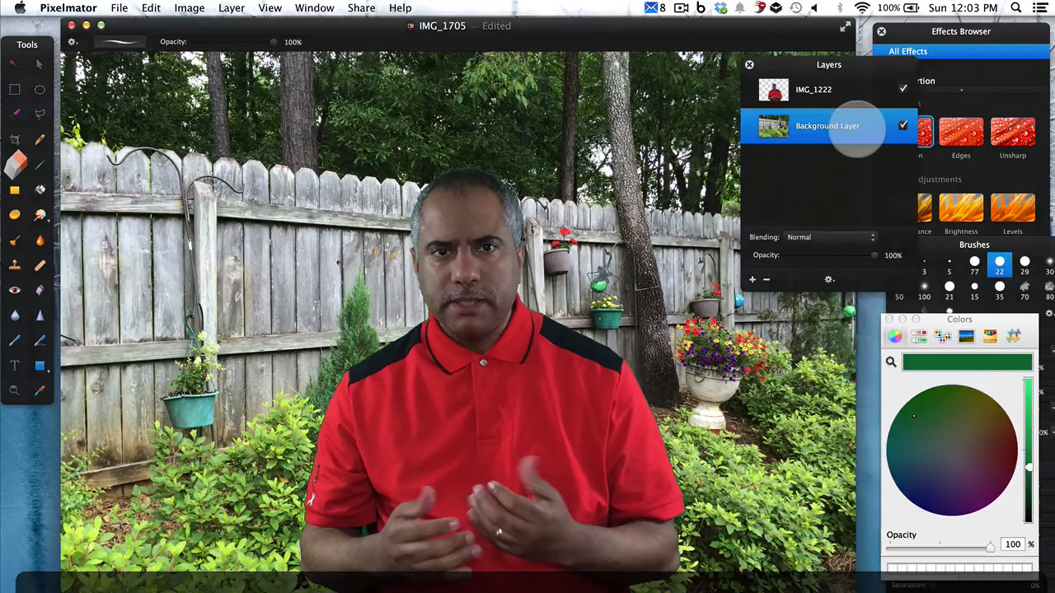
pyautogui.rightClick(857, 128)
pyautogui.click(849, 83)
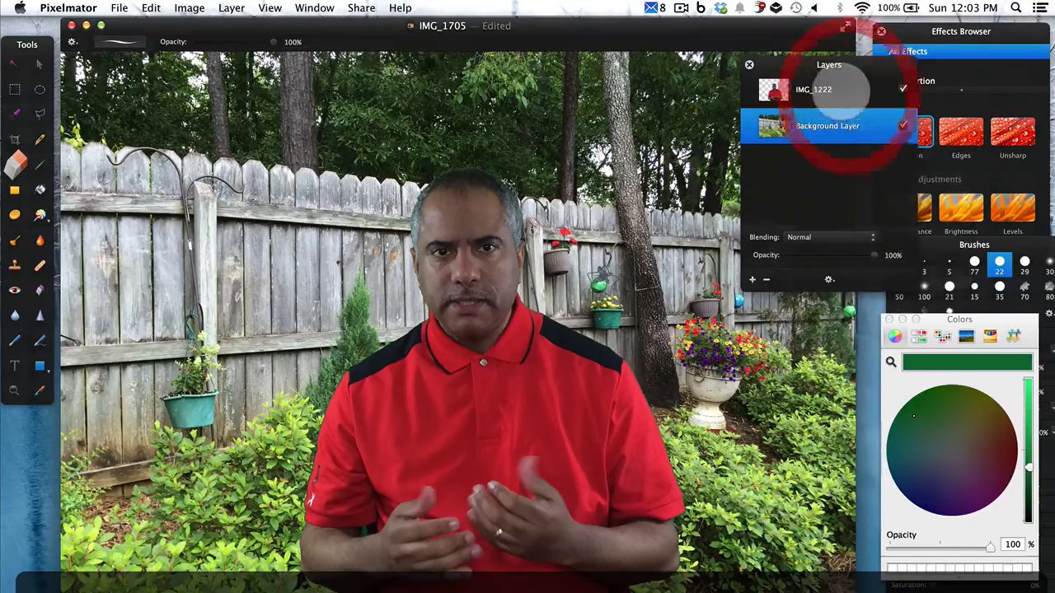
pyautogui.click(836, 91)
pyautogui.rightClick(850, 88)
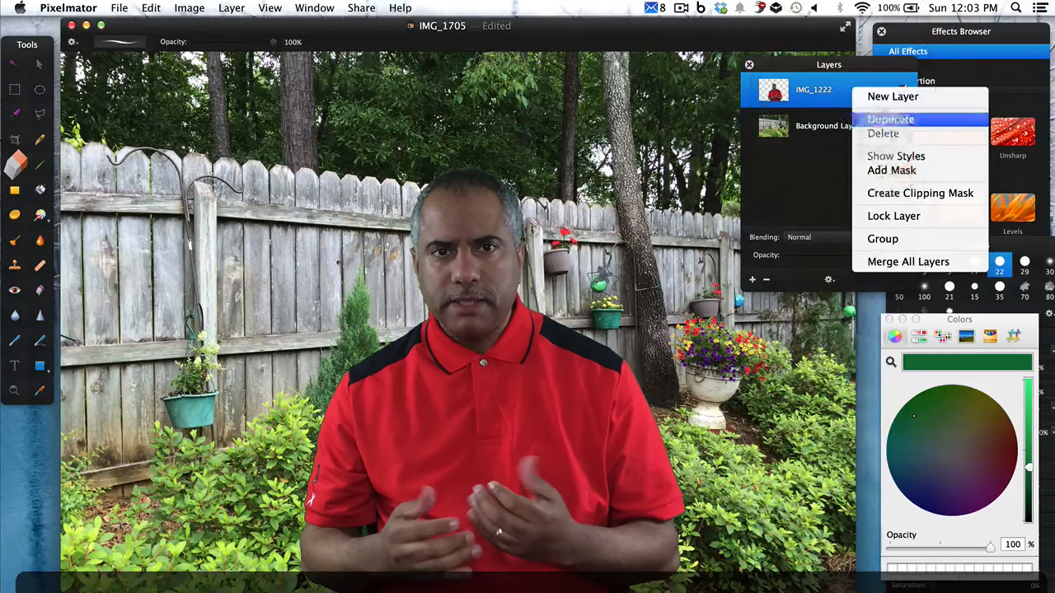
pyautogui.click(891, 216)
# Step: Apply a Gaussian Blur to the Background Layer, raising the radius above 10 px so the garden goes strongly out of focus
pyautogui.click(849, 129)
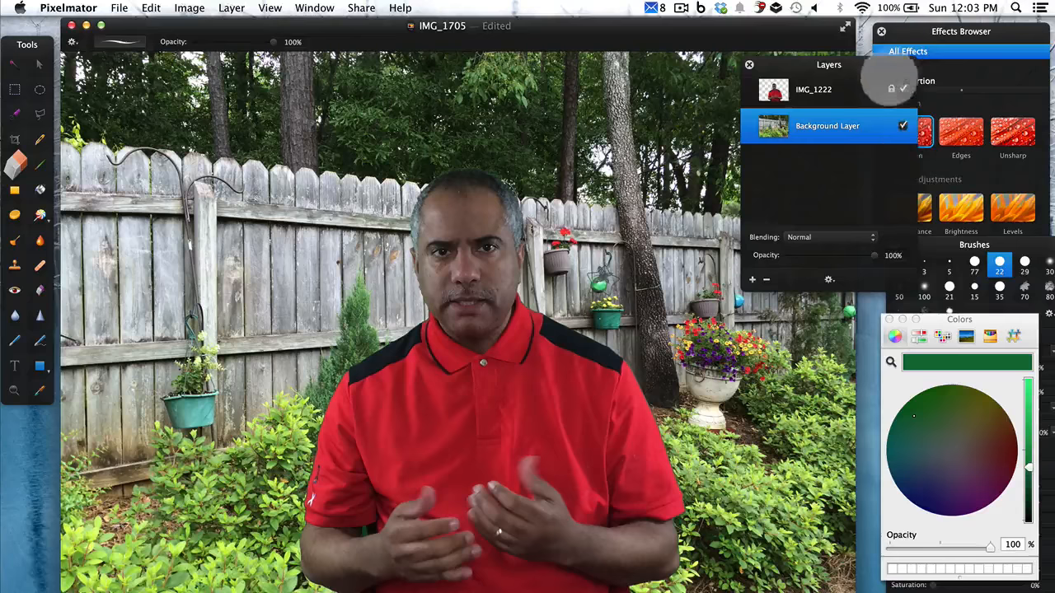
pyautogui.moveTo(881, 66); pyautogui.dragTo(792, 58)
pyautogui.scroll(-10, 948, 148)
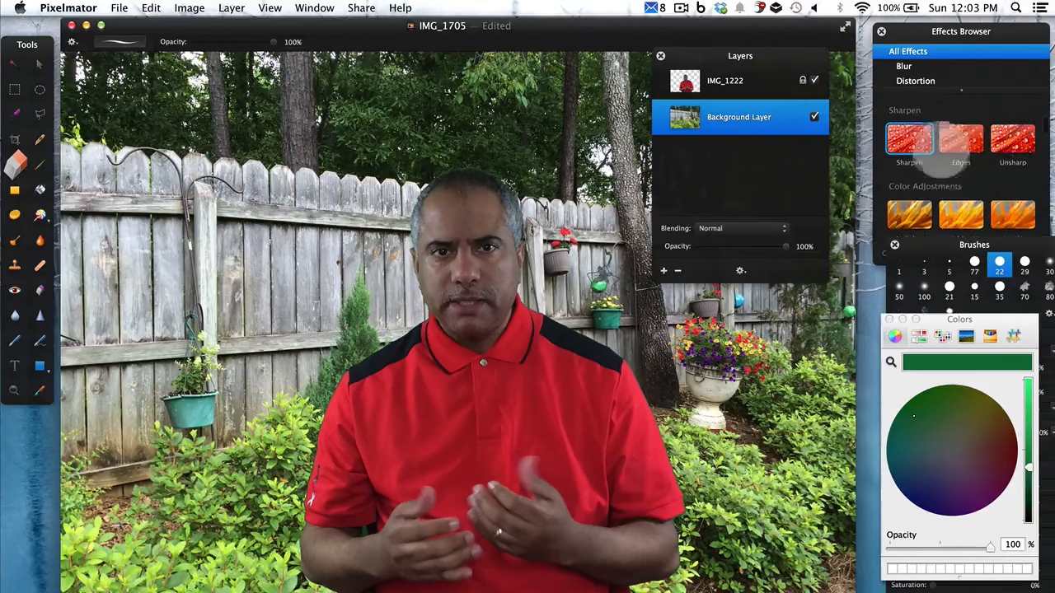
pyautogui.scroll(5, 960, 136)
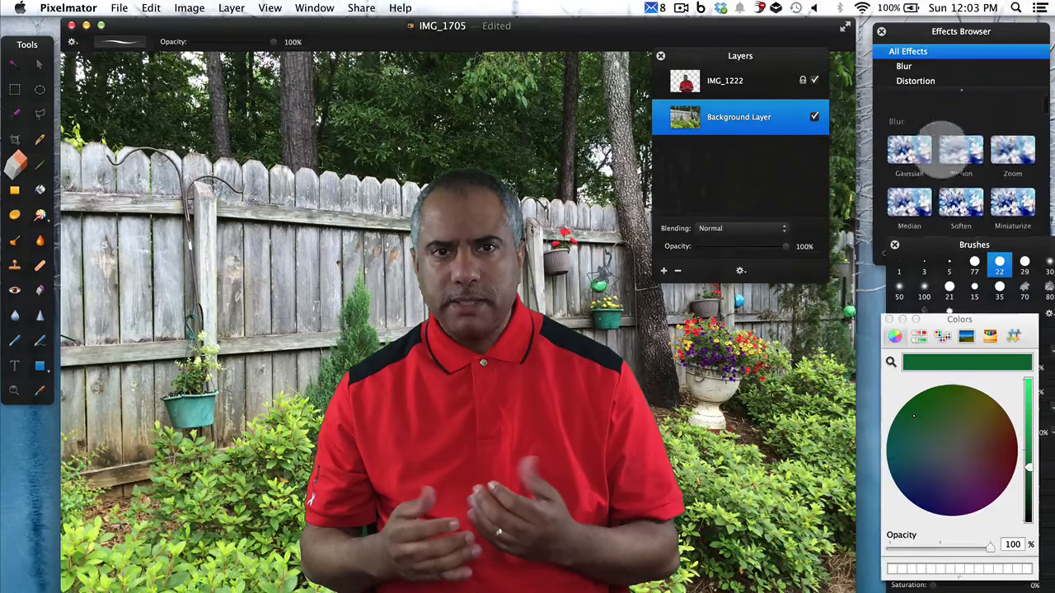
pyautogui.click(910, 137)
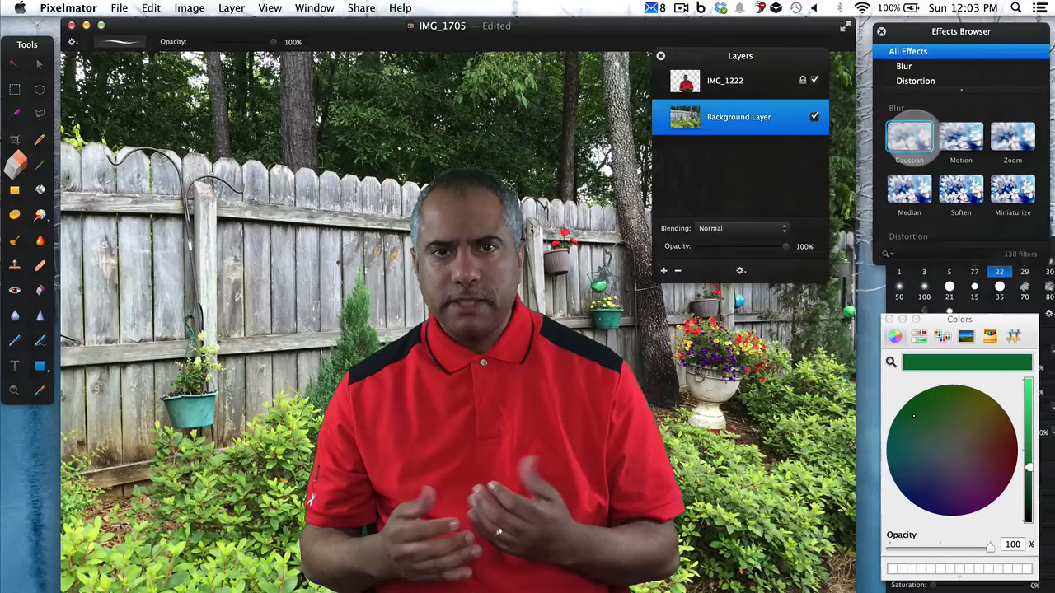
pyautogui.moveTo(553, 165); pyautogui.dragTo(824, 132)
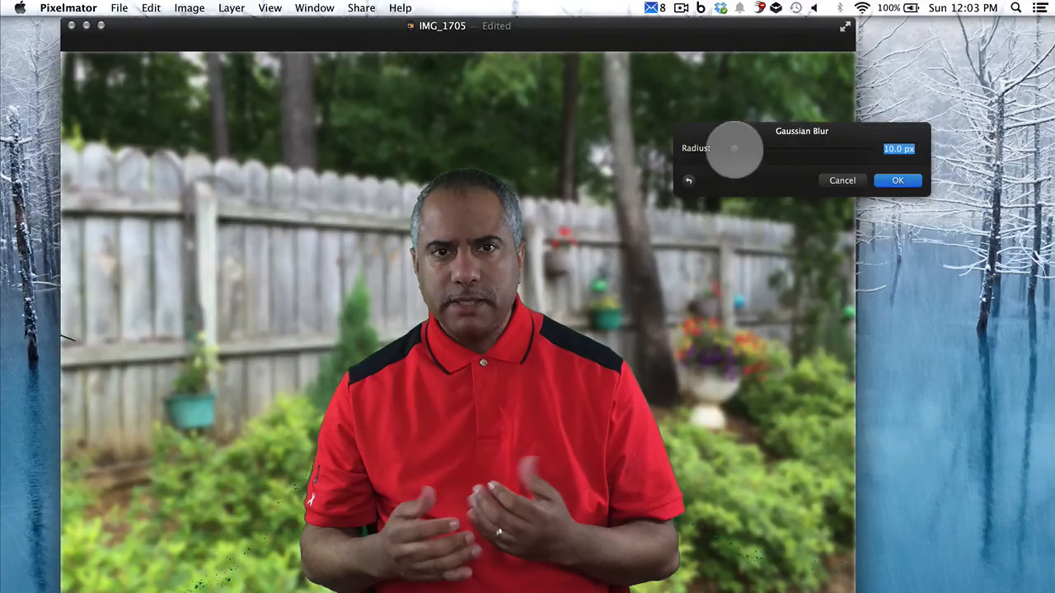
pyautogui.moveTo(737, 150); pyautogui.dragTo(756, 148)
pyautogui.click(897, 180)
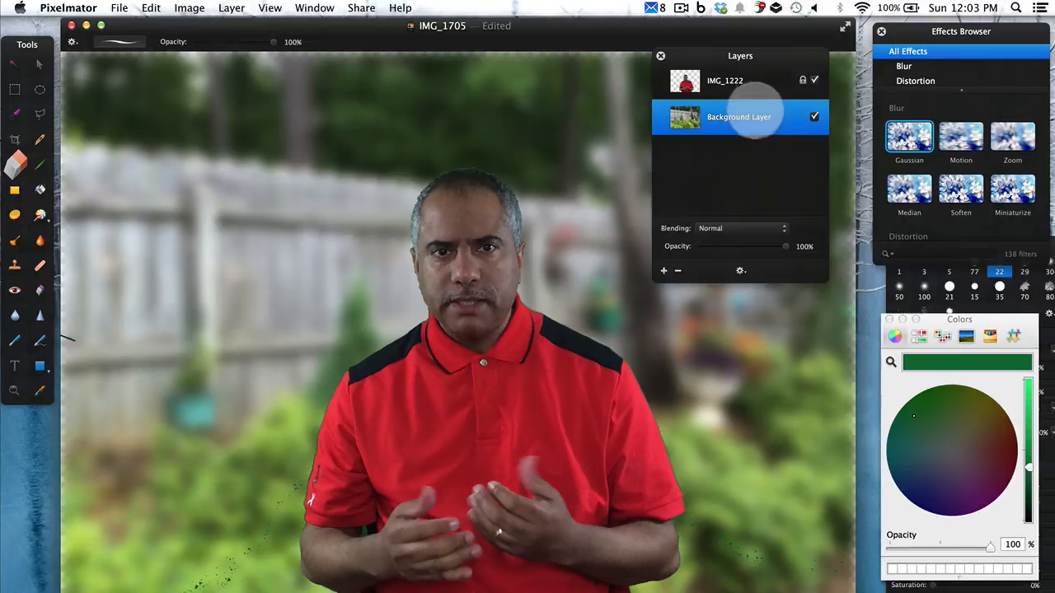
# Step: Unlock the IMG_1222 layer and lock the Background Layer instead
pyautogui.rightClick(765, 81)
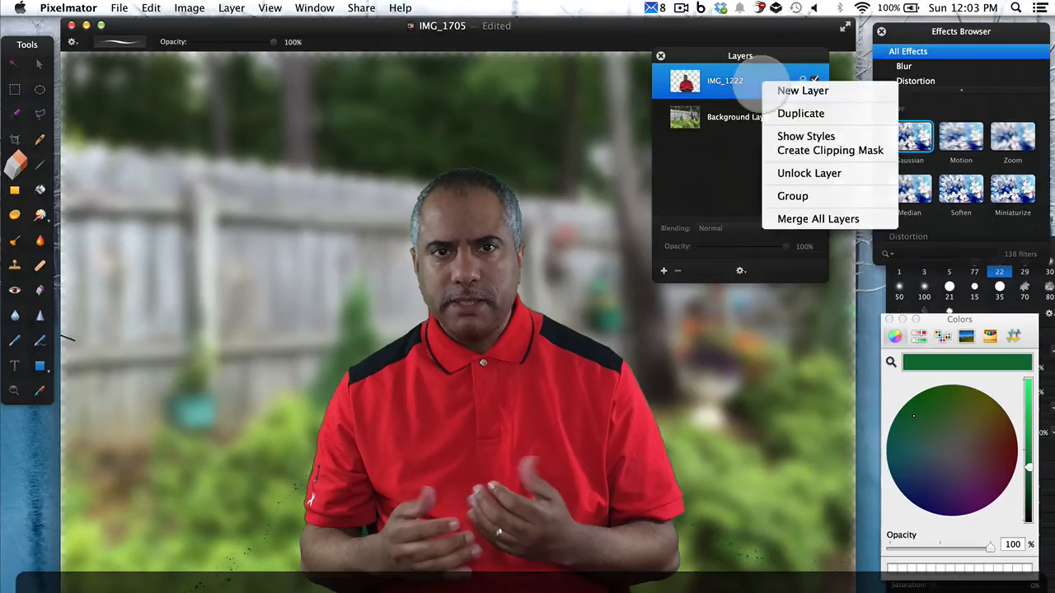
pyautogui.click(809, 174)
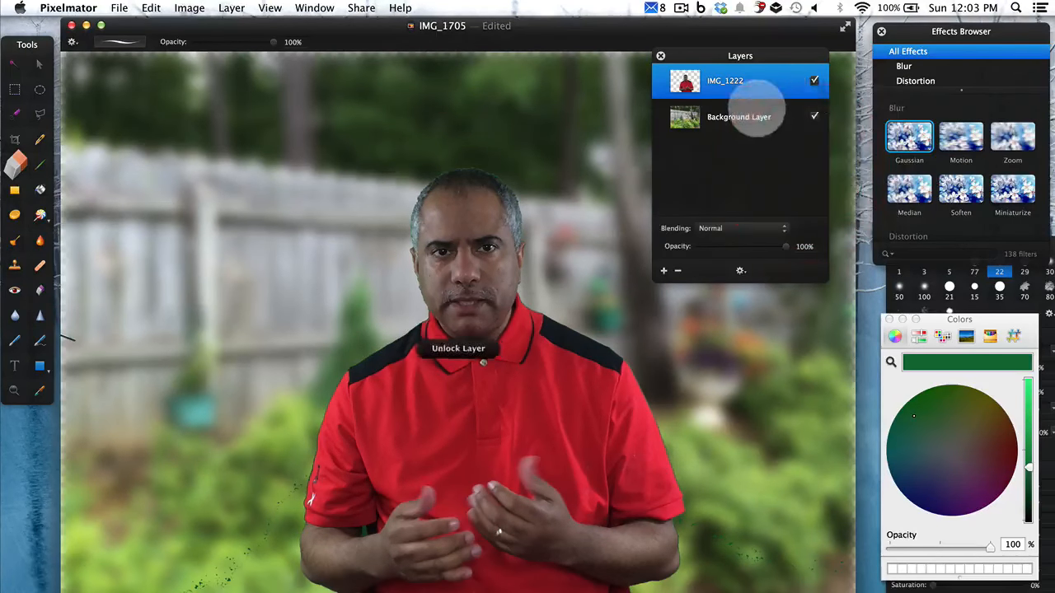
pyautogui.click(754, 117)
pyautogui.rightClick(754, 117)
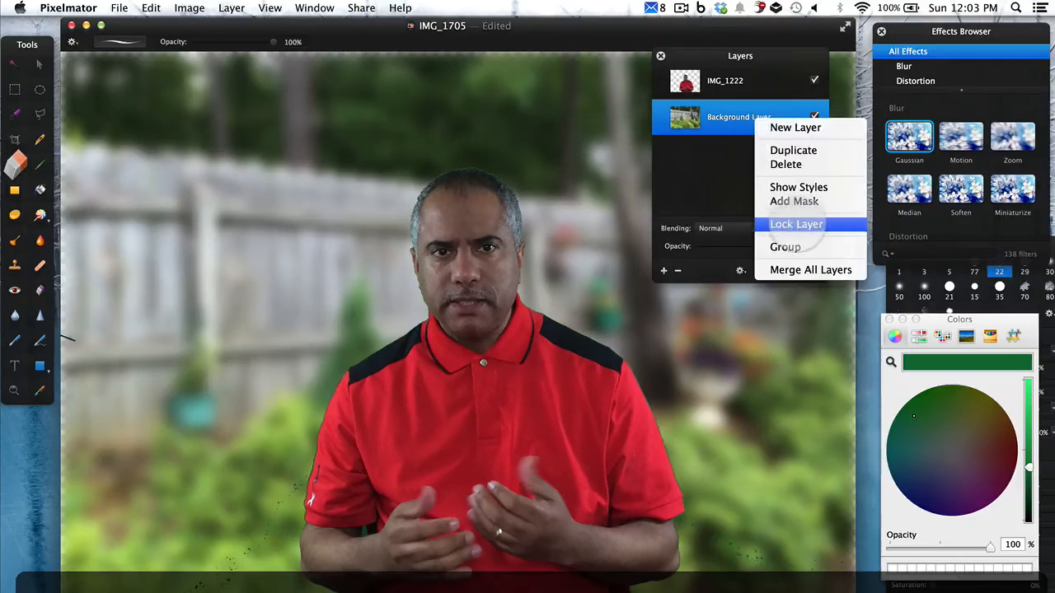
pyautogui.click(791, 224)
# Step: Apply the Sharpen effect to the IMG_1222 layer with the person, raising the sharpness above about 49%
pyautogui.click(739, 80)
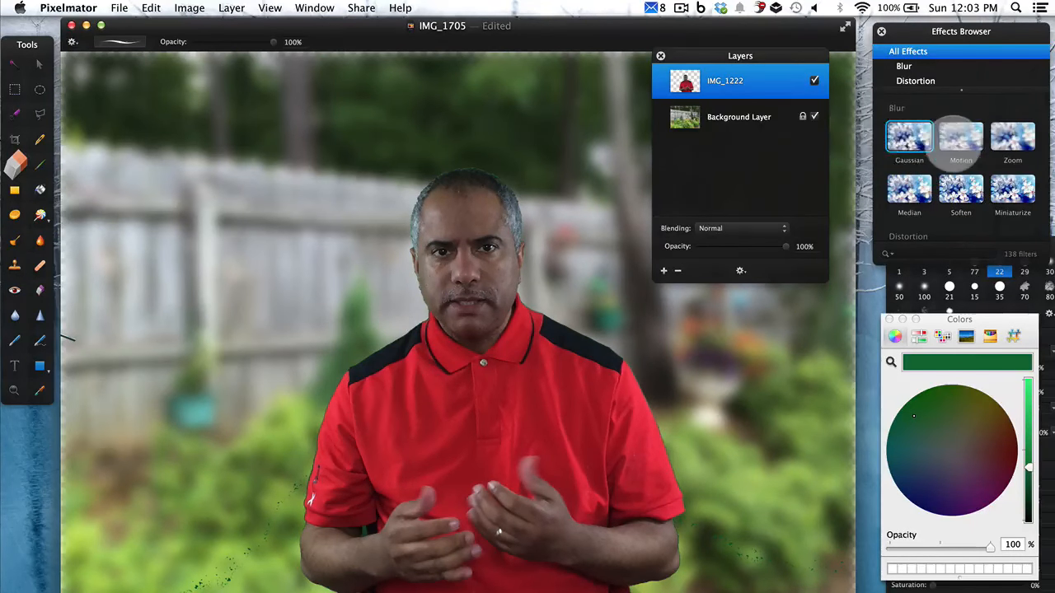
pyautogui.scroll(-4, 956, 136)
pyautogui.scroll(-5, 957, 131)
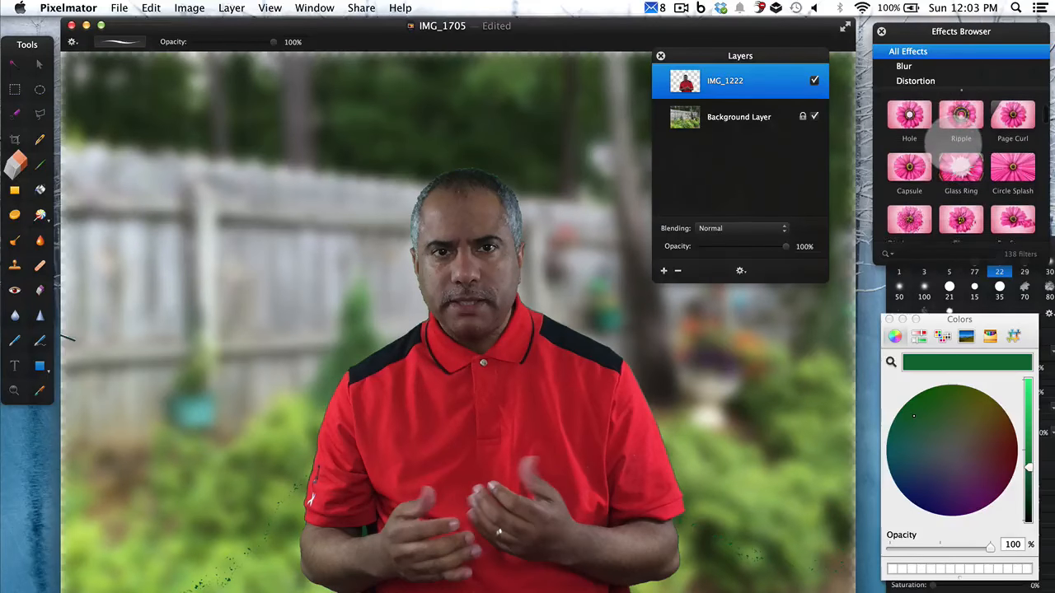
pyautogui.scroll(-5, 961, 146)
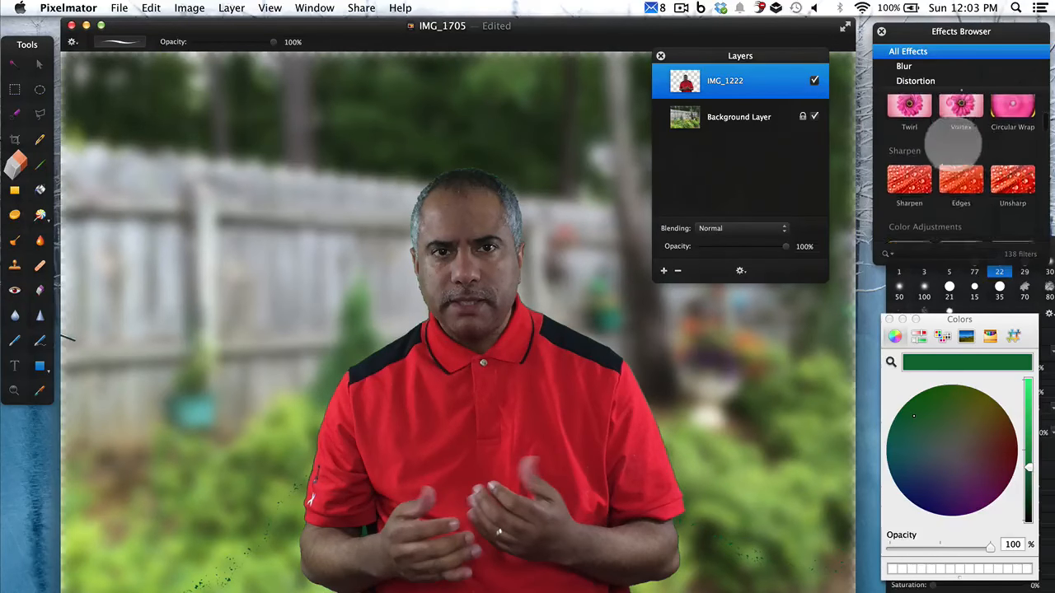
pyautogui.doubleClick(920, 178)
pyautogui.moveTo(586, 166); pyautogui.dragTo(849, 123)
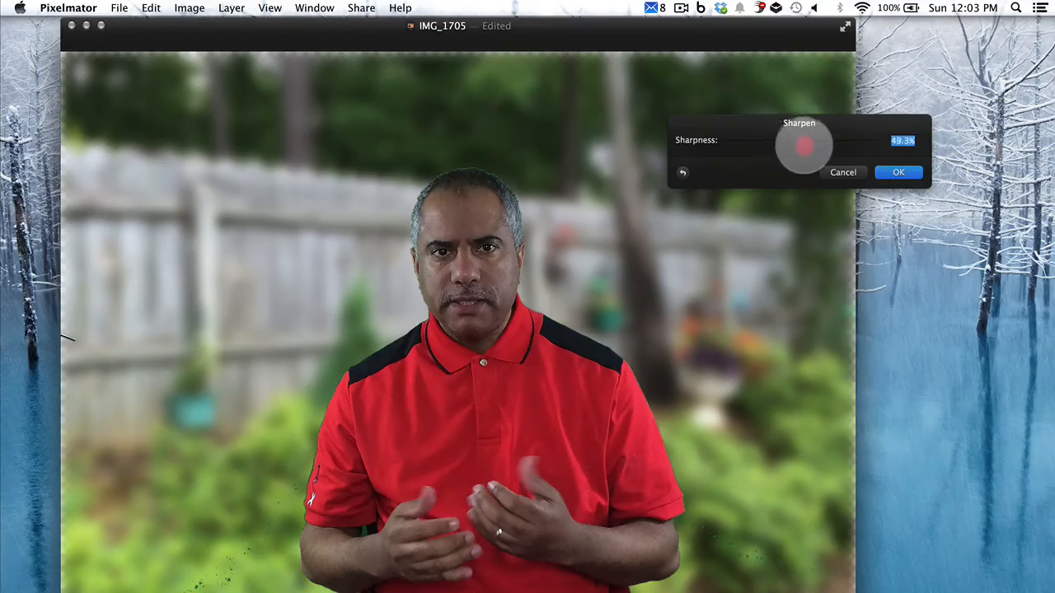
pyautogui.moveTo(804, 146); pyautogui.dragTo(836, 146)
pyautogui.click(899, 172)
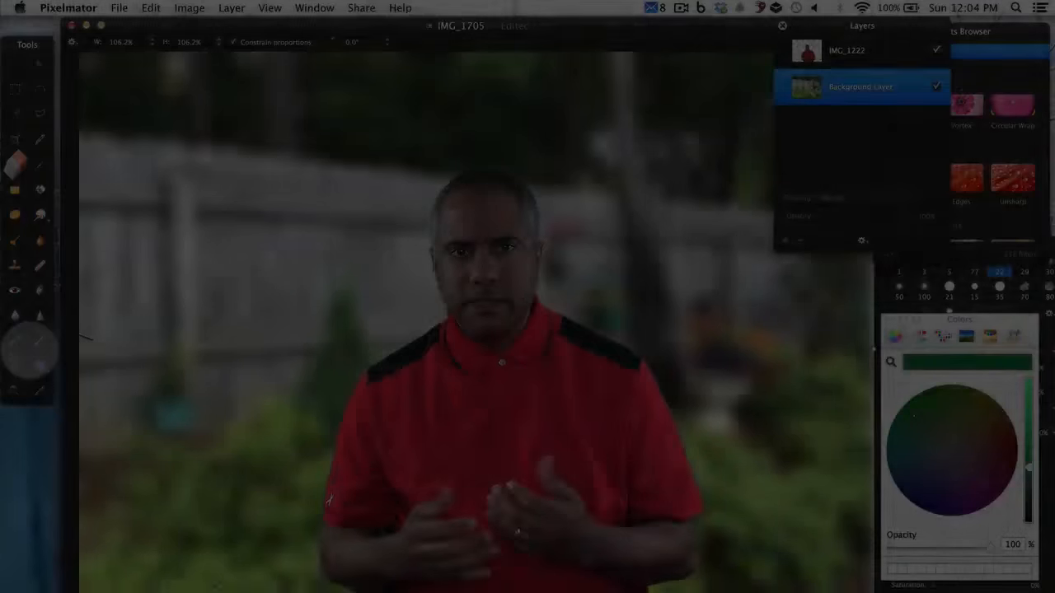